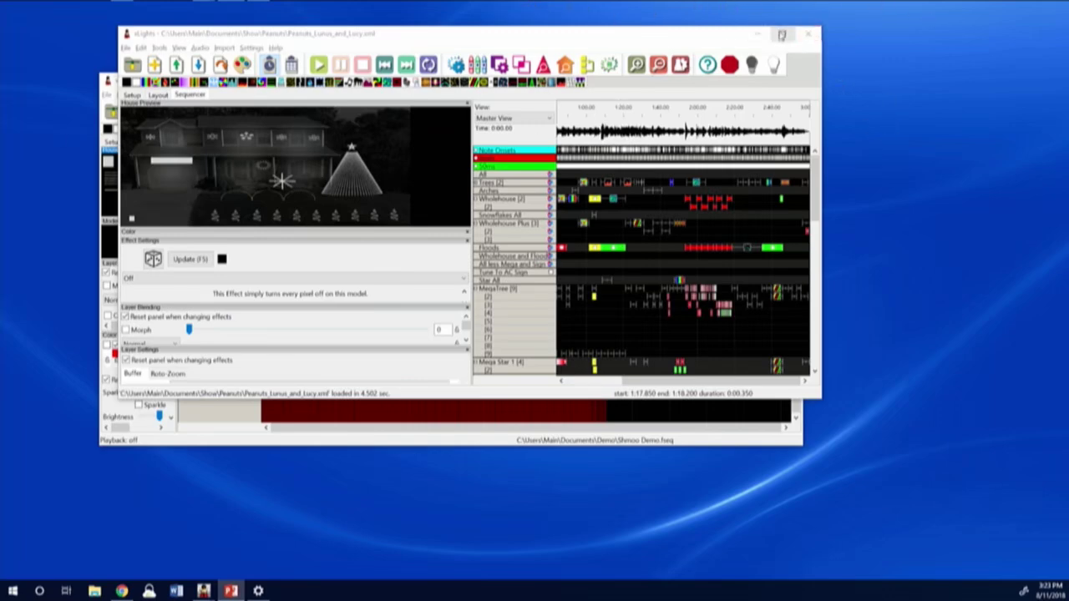
Play the Peanuts sequence in the maximized window, select the Floods row during playback, and pause it
left_click(783, 35)
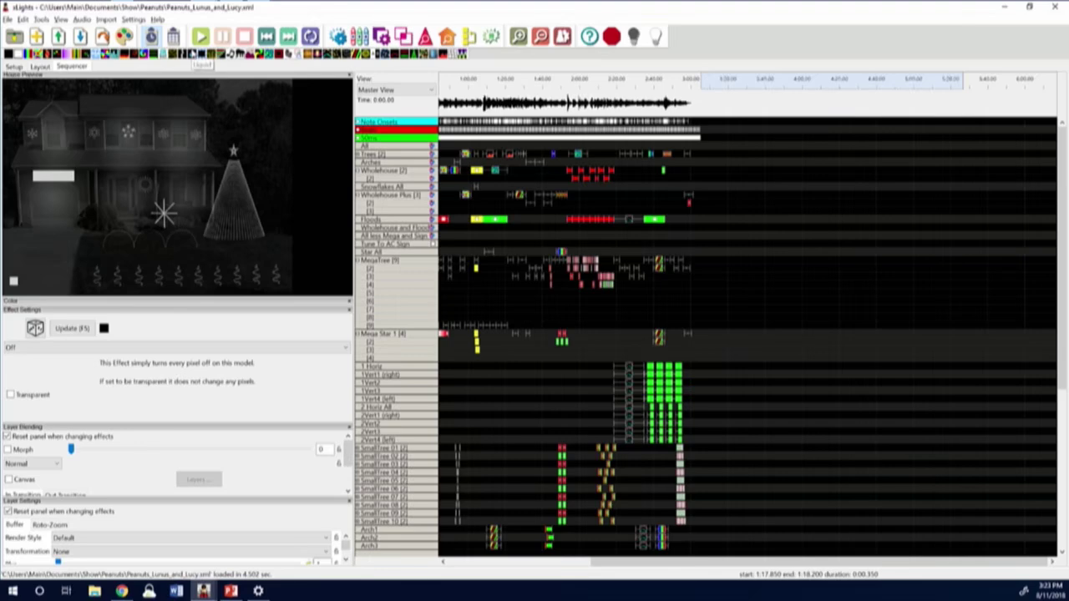
left_click(203, 37)
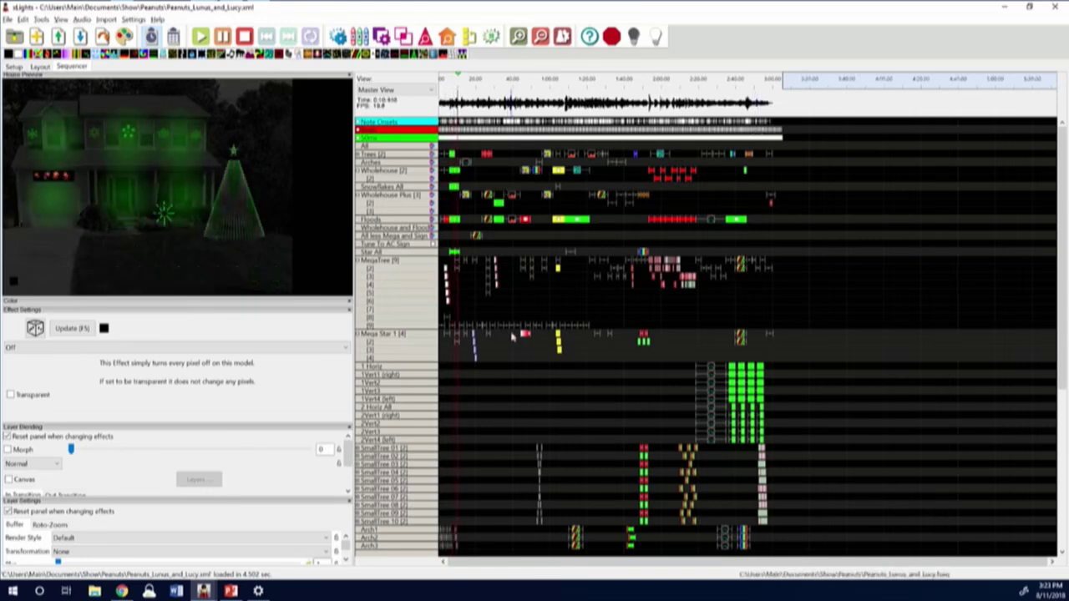
left_click(382, 219)
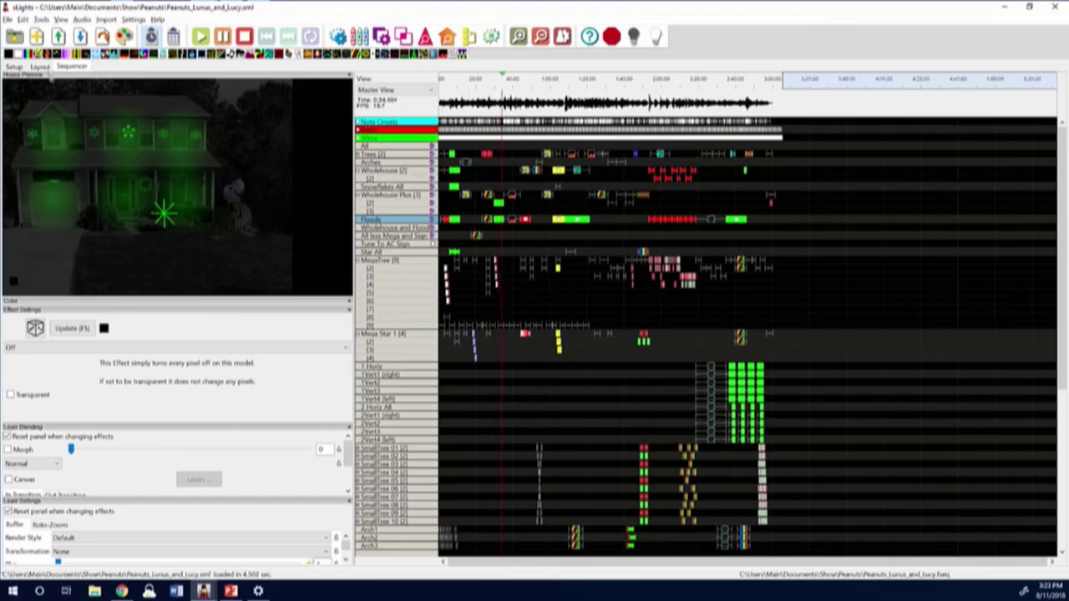
left_click(222, 37)
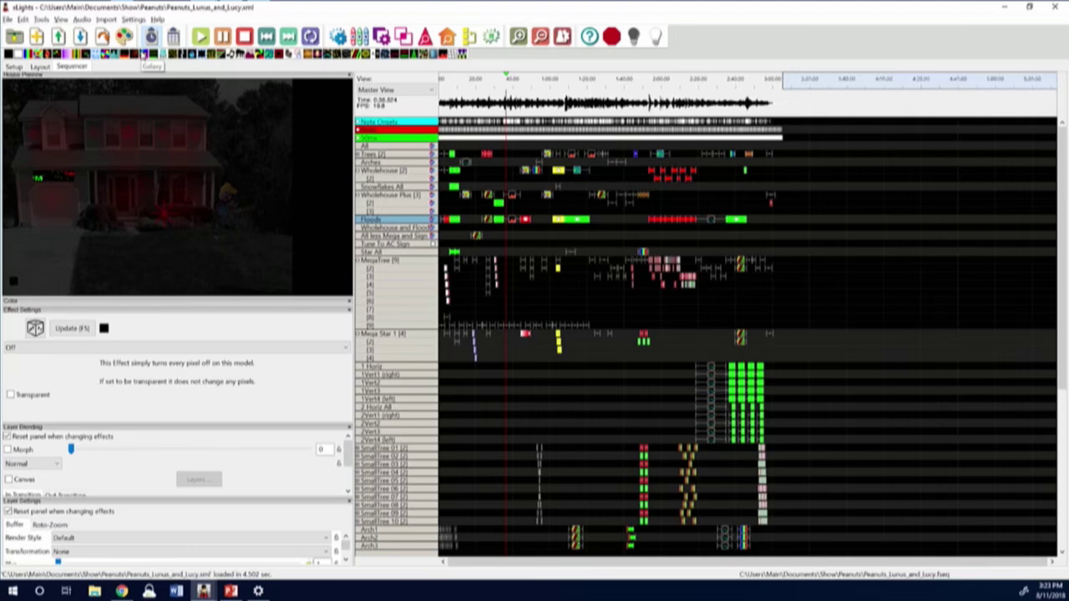
Place a Fire effect on the Wholehouse row from about 0:23 to 0:39
left_click(144, 54)
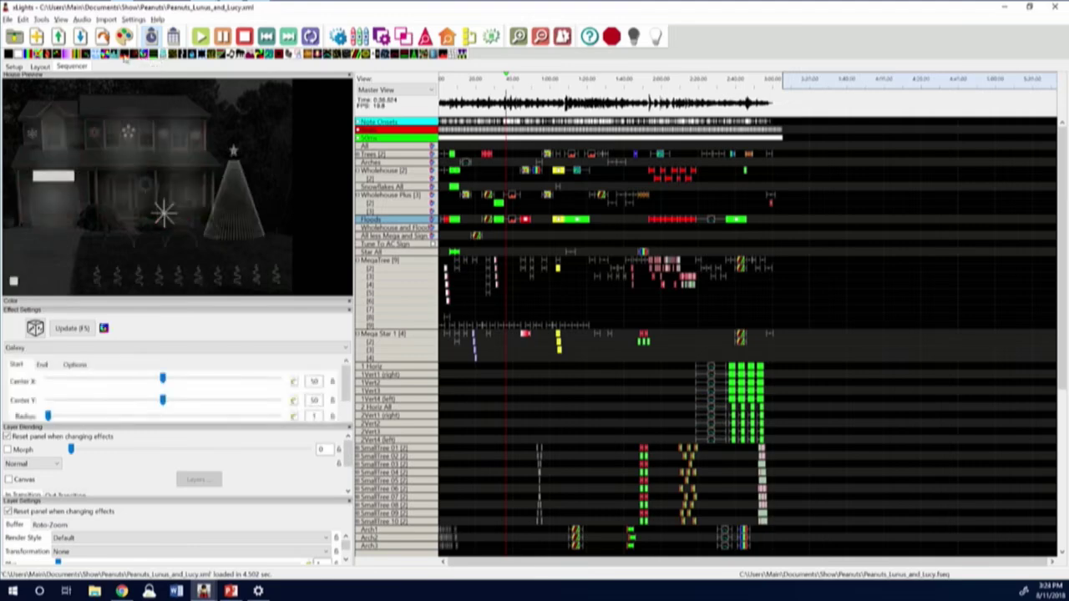
left_click(125, 55)
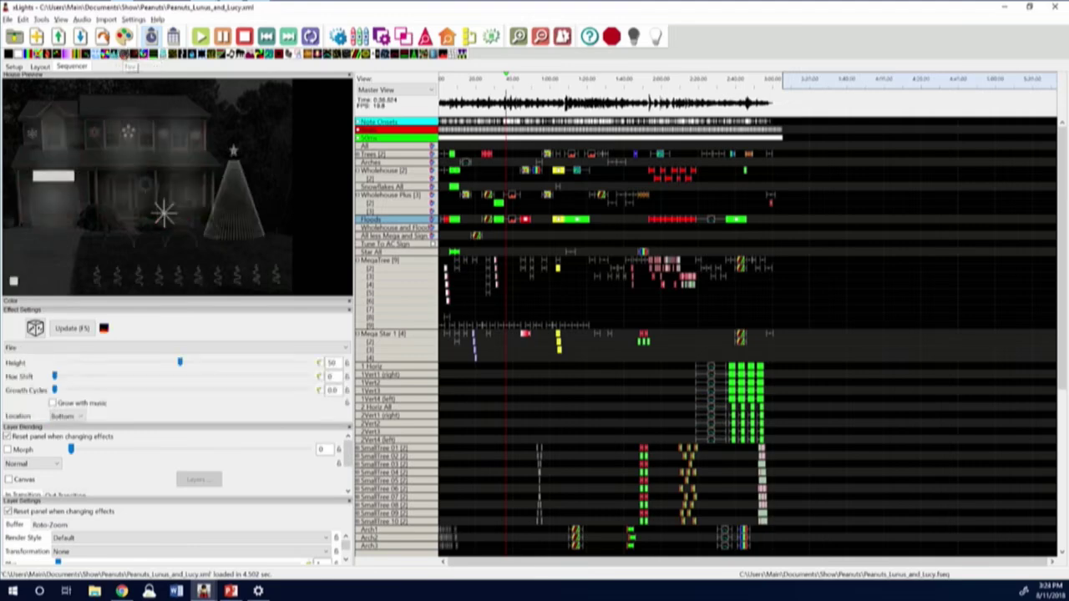
left_click_drag(399, 161, 449, 187)
left_click_drag(483, 173, 497, 176)
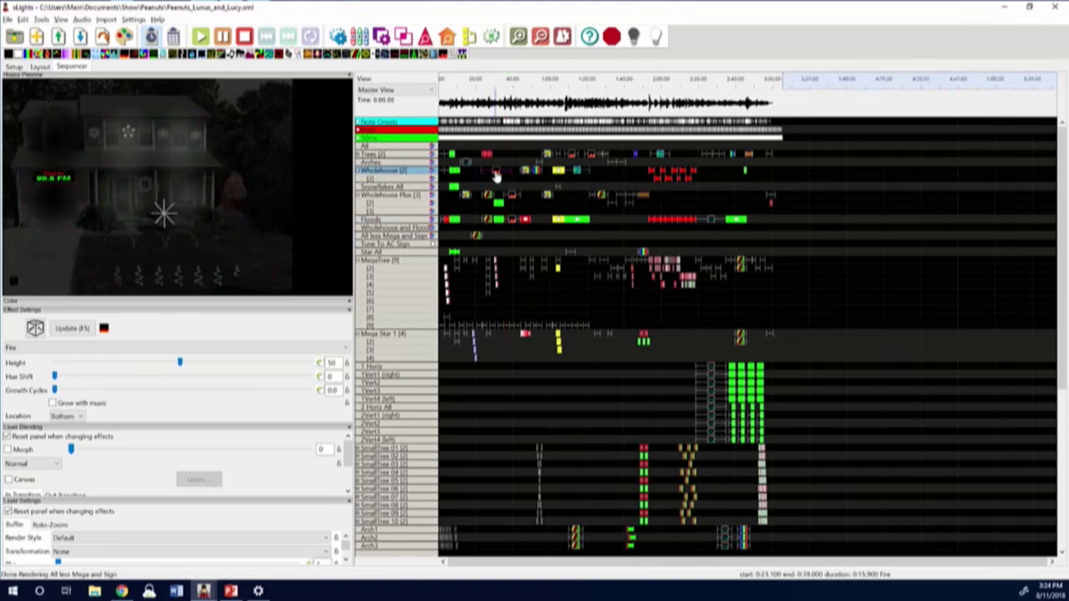
left_click(805, 164)
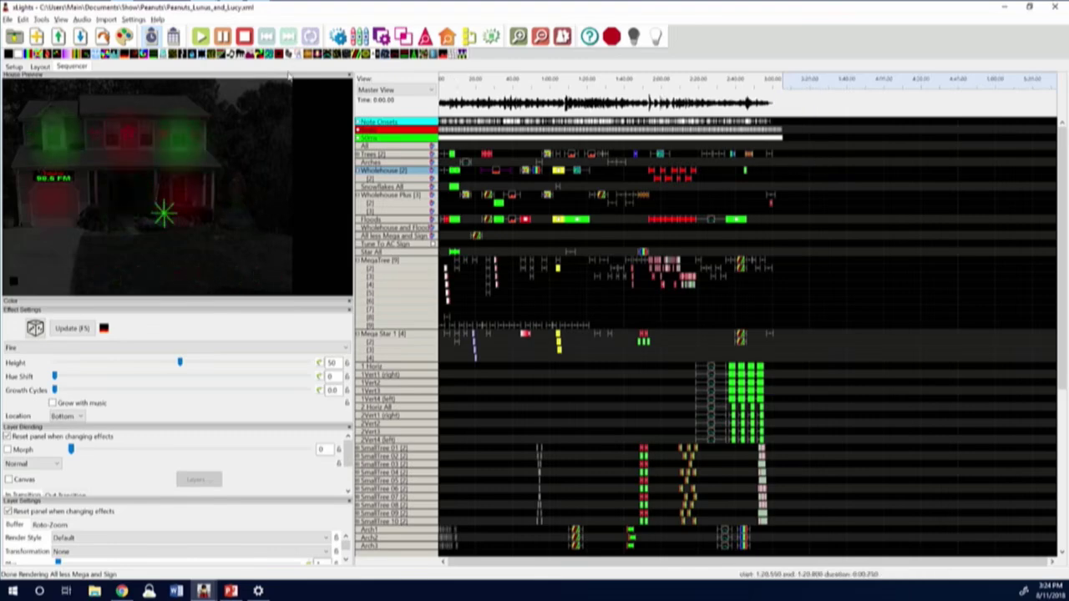
Render the whole Peanuts sequence and place a Fire effect on the Wholehouse and Floods row, starting at about 3:00
left_click(122, 46)
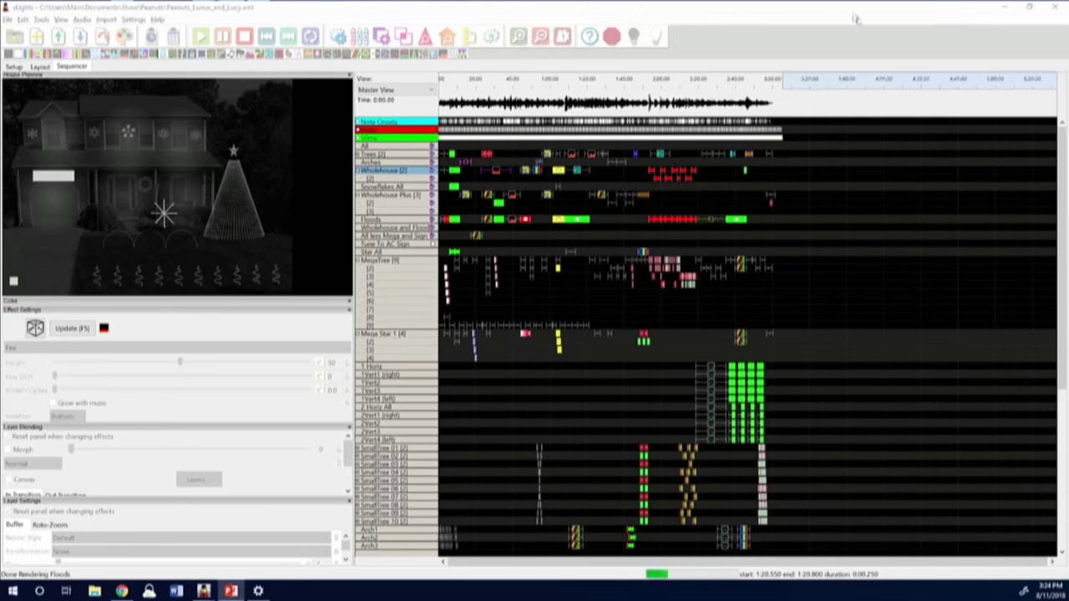
left_click(1030, 25)
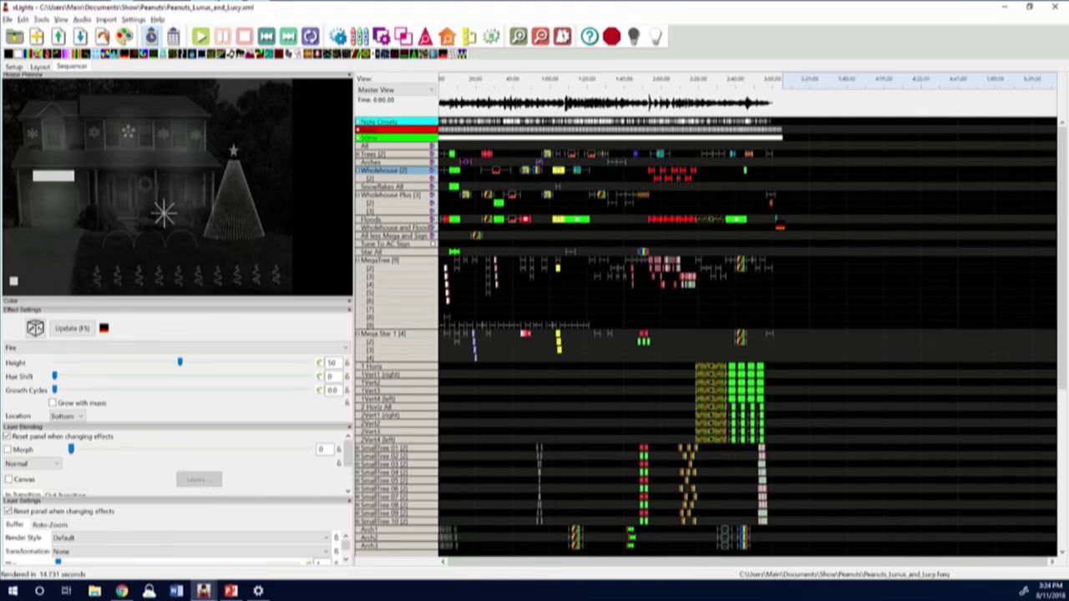
key("space")
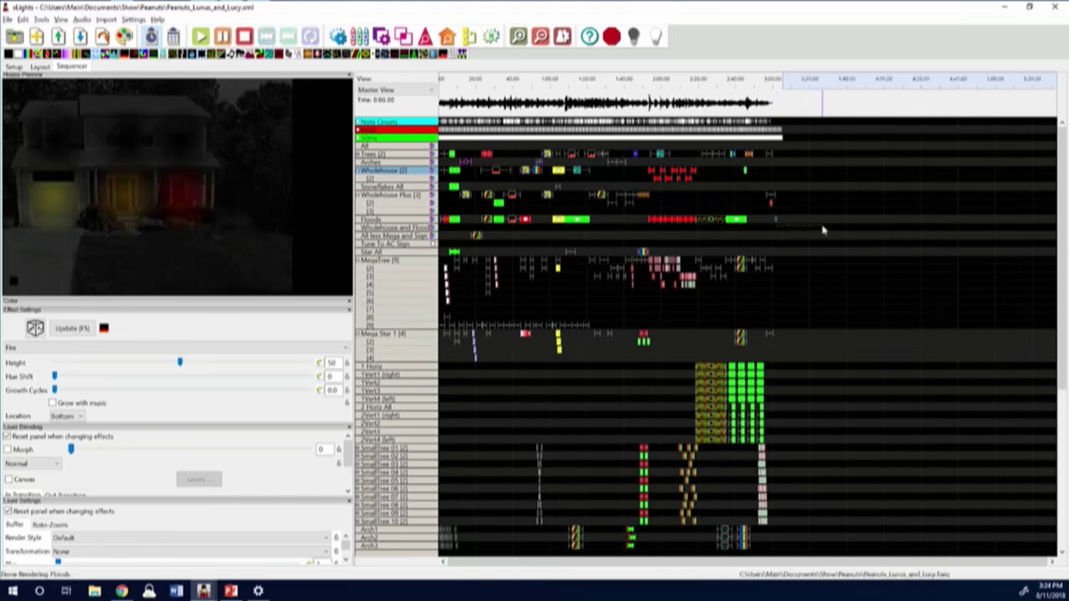
left_click(757, 221)
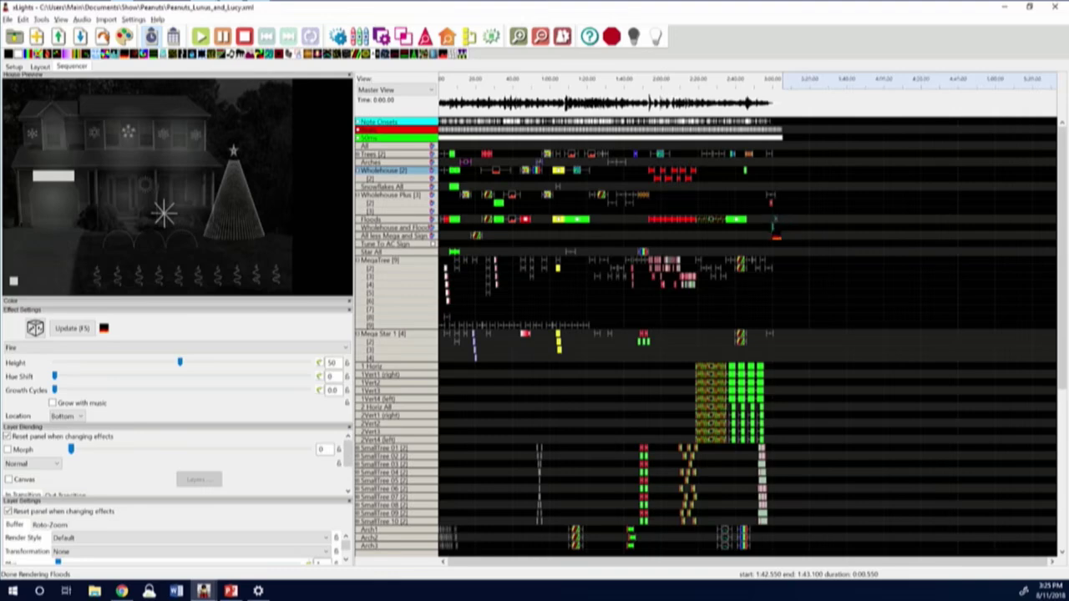
mouse_move(773, 228)
left_mouse_down()
mouse_move(820, 232)
mouse_move(793, 231)
left_mouse_up()
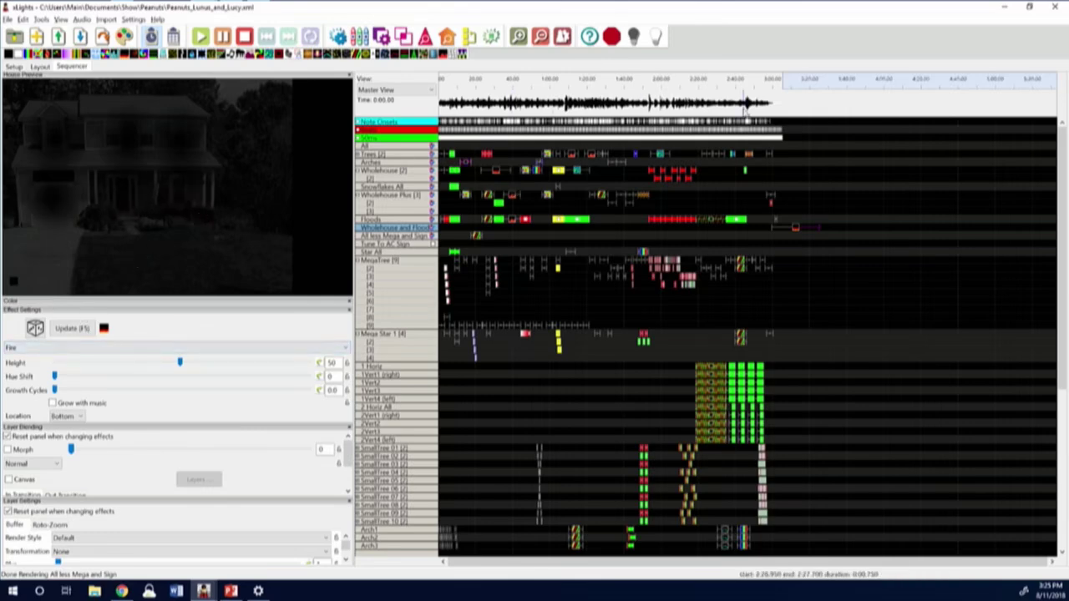
Close the Peanuts sequence window and discard its unsaved changes
left_click(1022, 6)
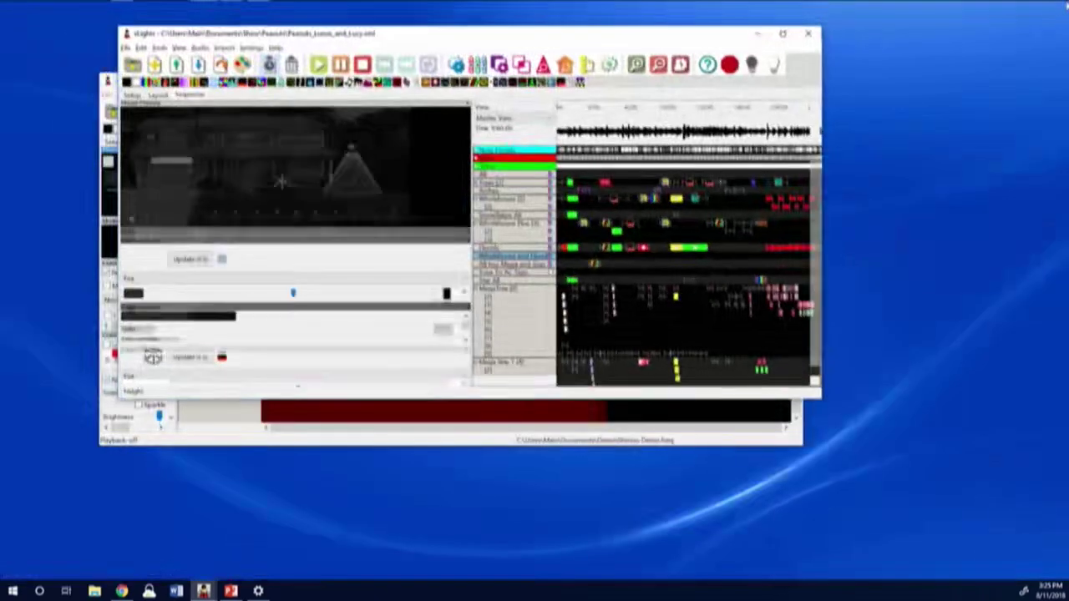
left_click(808, 33)
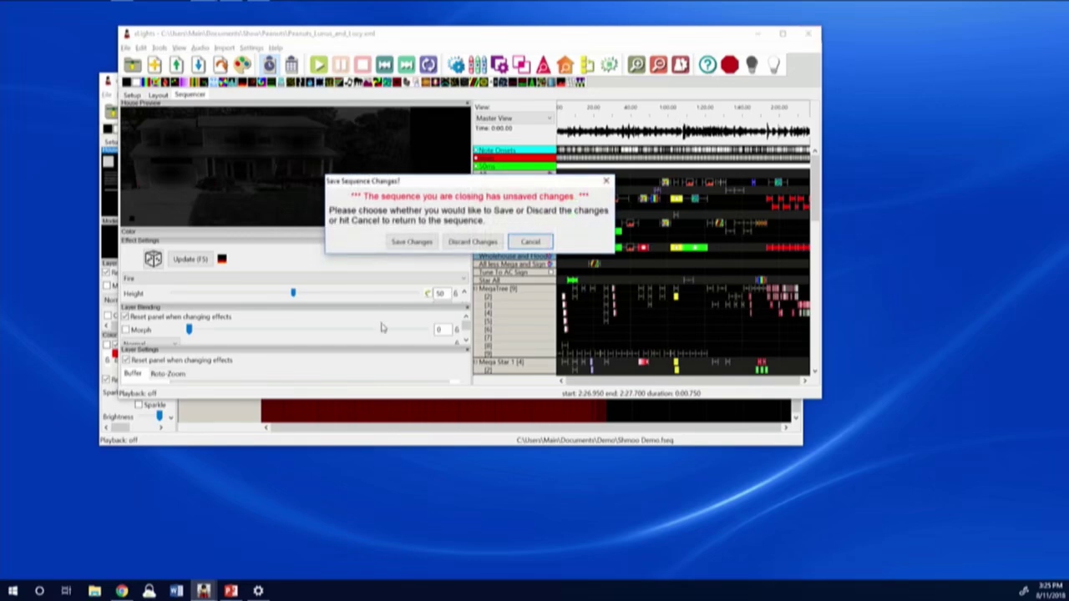
left_click(470, 243)
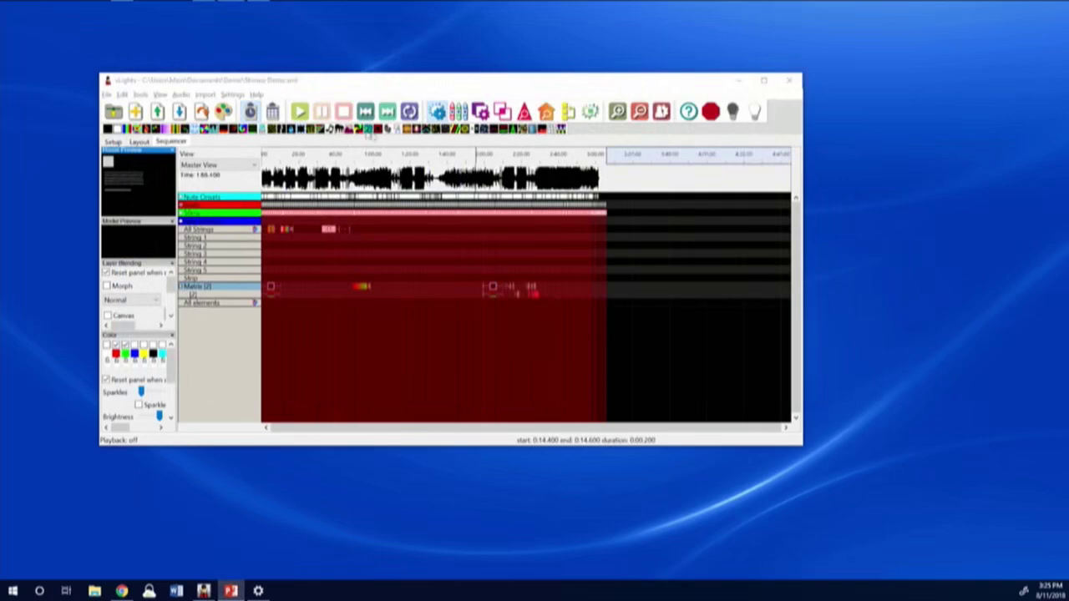
Play the Shmoo Demo sequence with output to lights turned on, and maximize its window
left_click(617, 112)
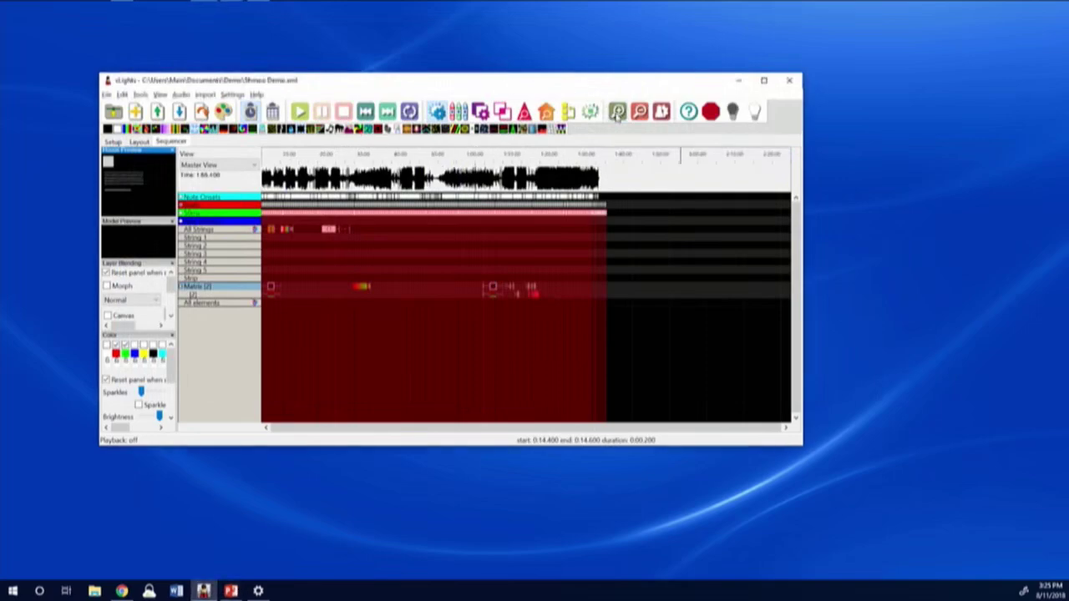
key("plus")
key("plus")
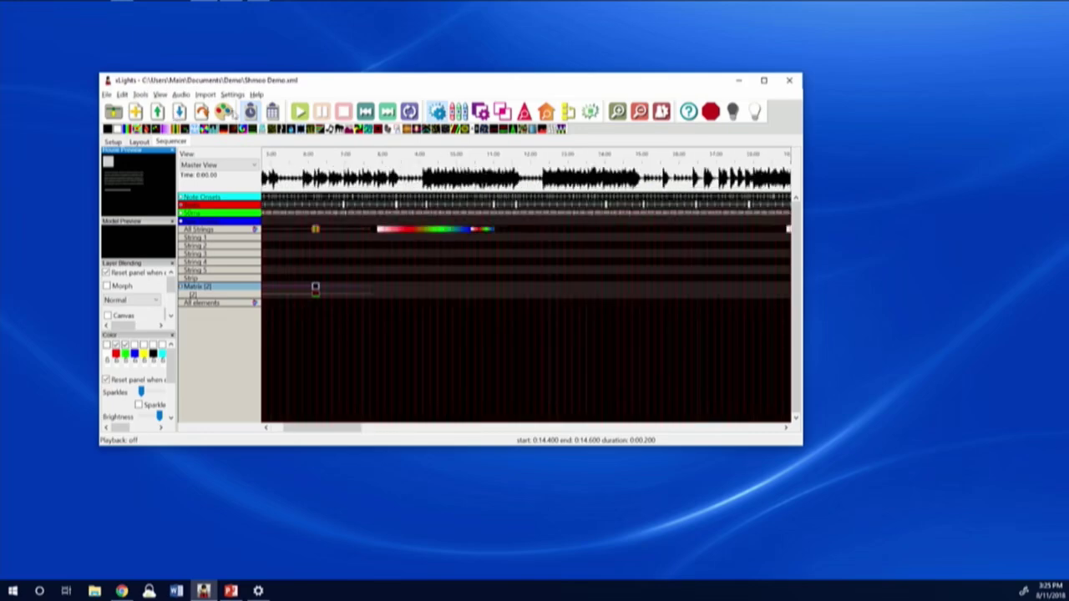
key("plus")
key("plus")
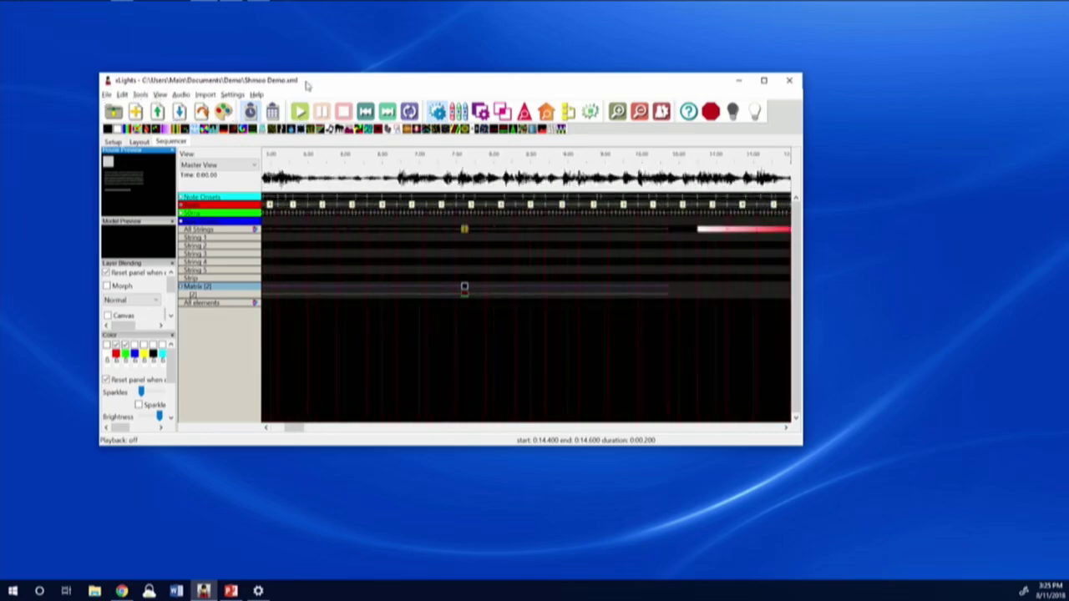
left_click(300, 111)
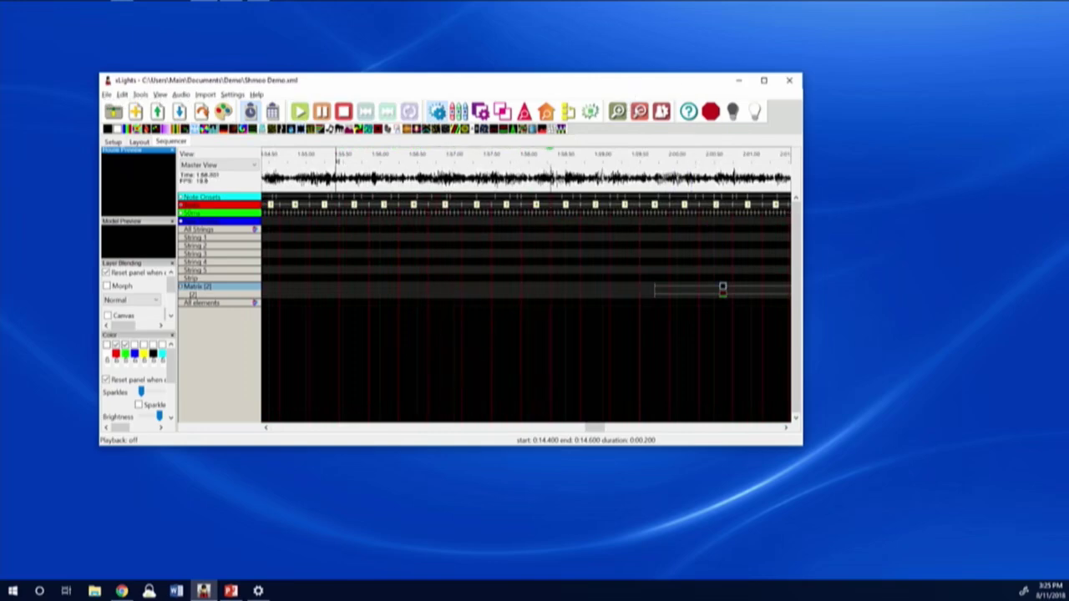
left_click(639, 111)
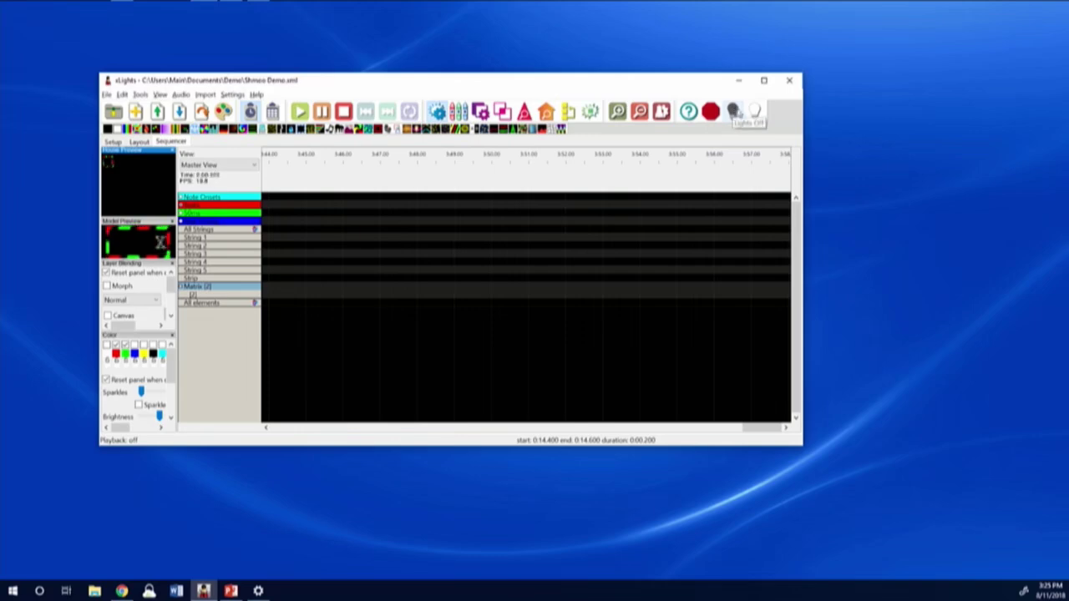
left_click(754, 112)
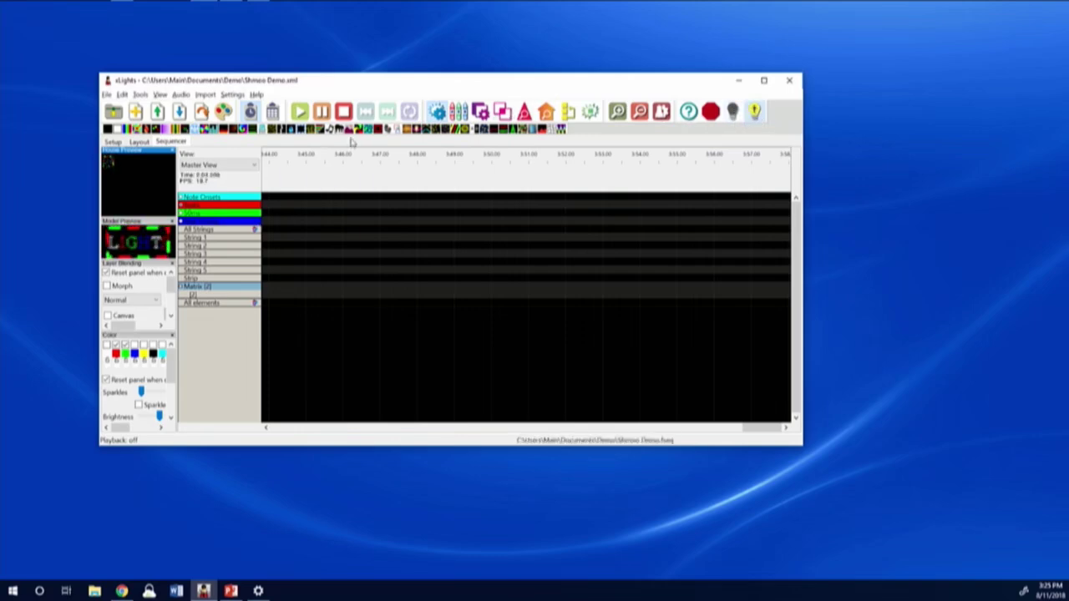
left_click(763, 80)
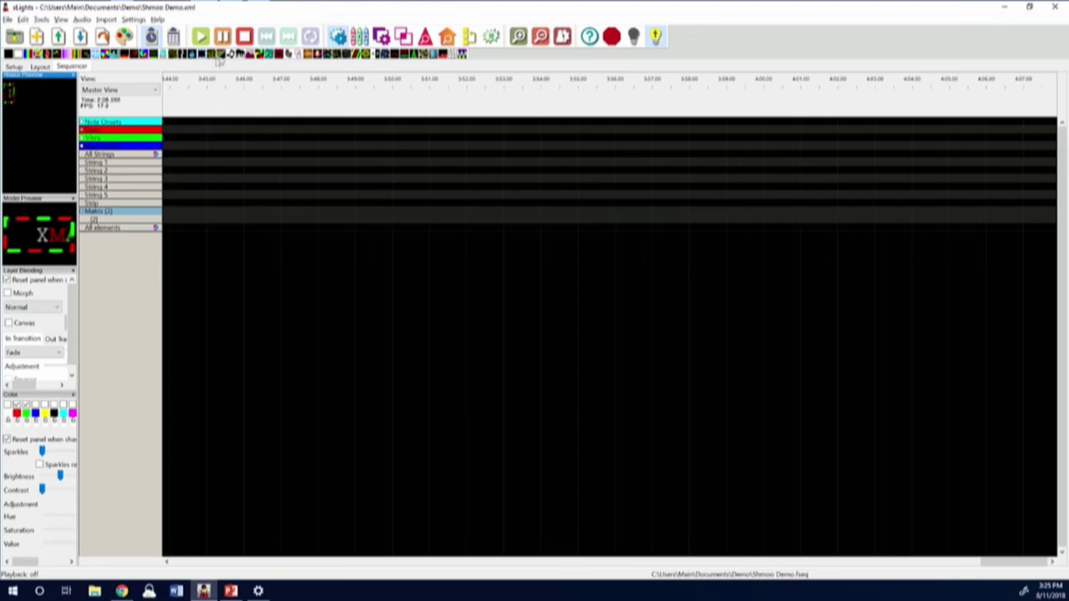
Replay the demo from the beginning, preview the first All Strings and Matrix effects, and stop all playback
left_click(246, 39)
left_click(267, 37)
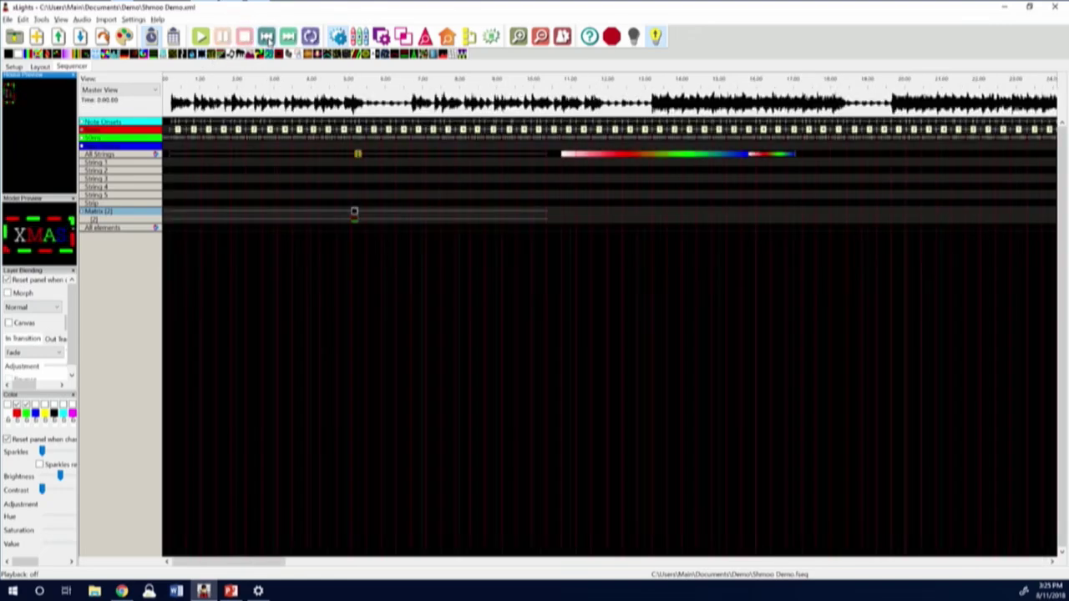
left_click(357, 155)
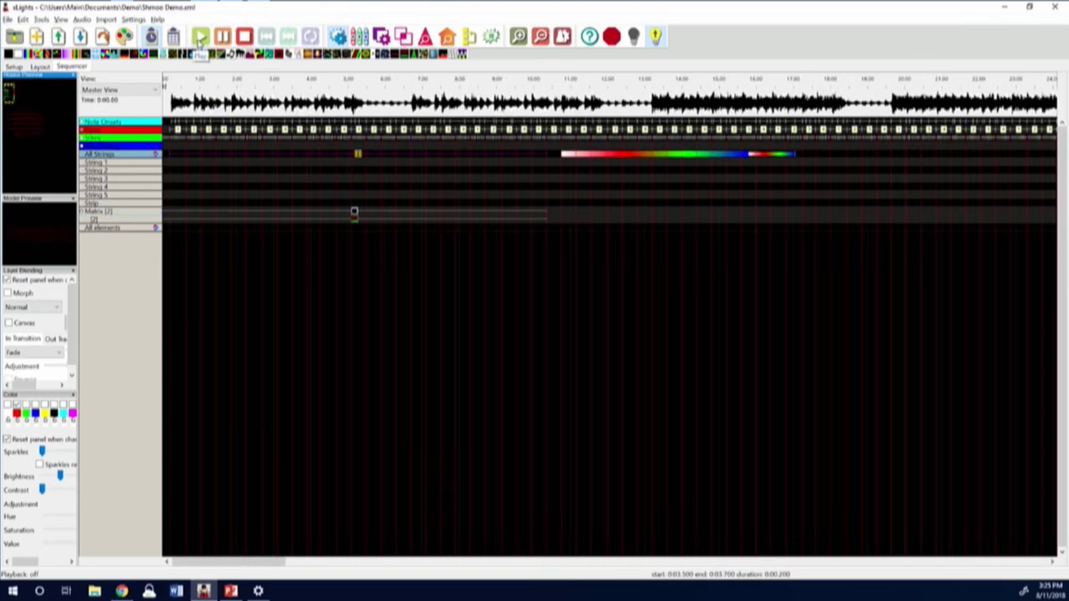
left_click(198, 39)
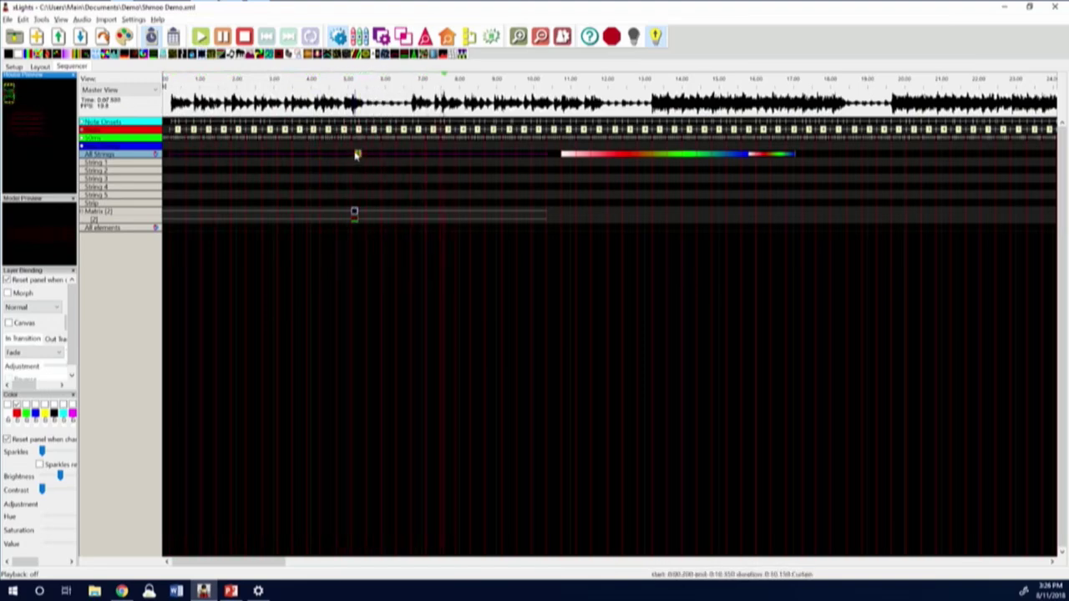
left_click(354, 212)
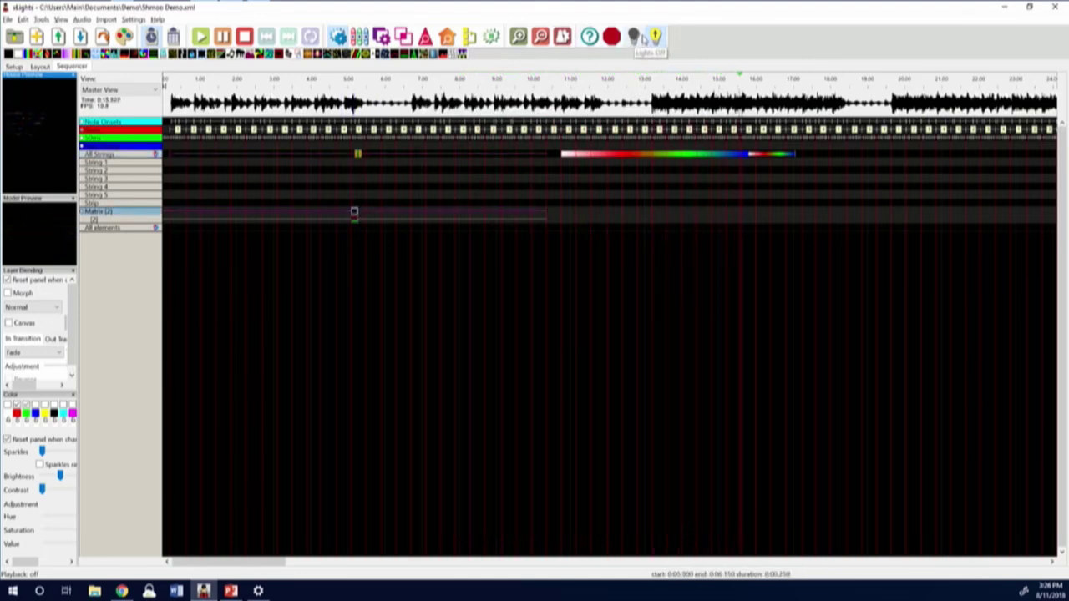
left_click(656, 44)
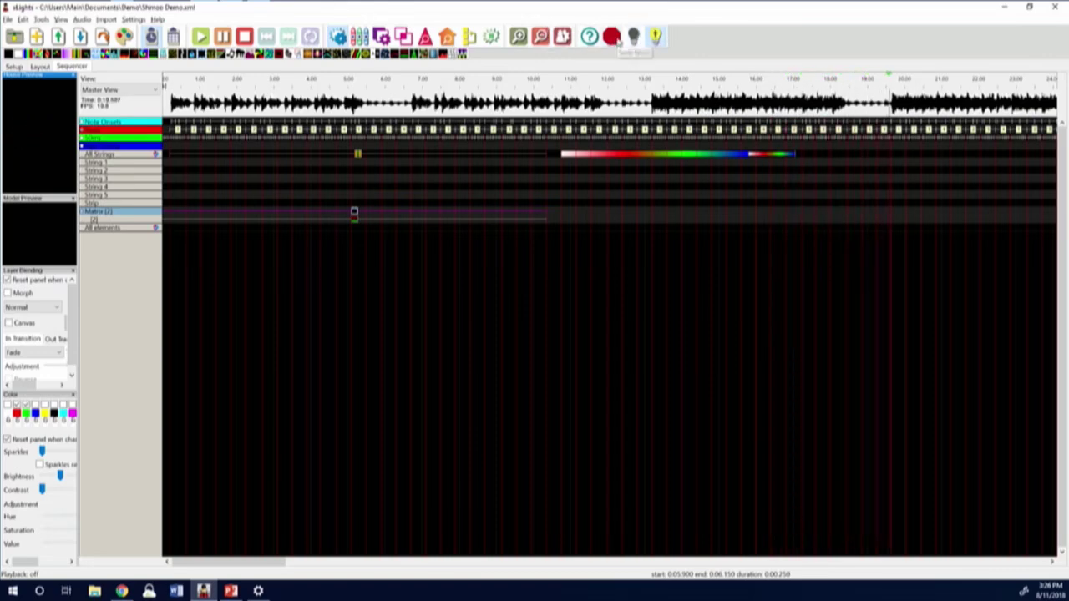
left_click(616, 40)
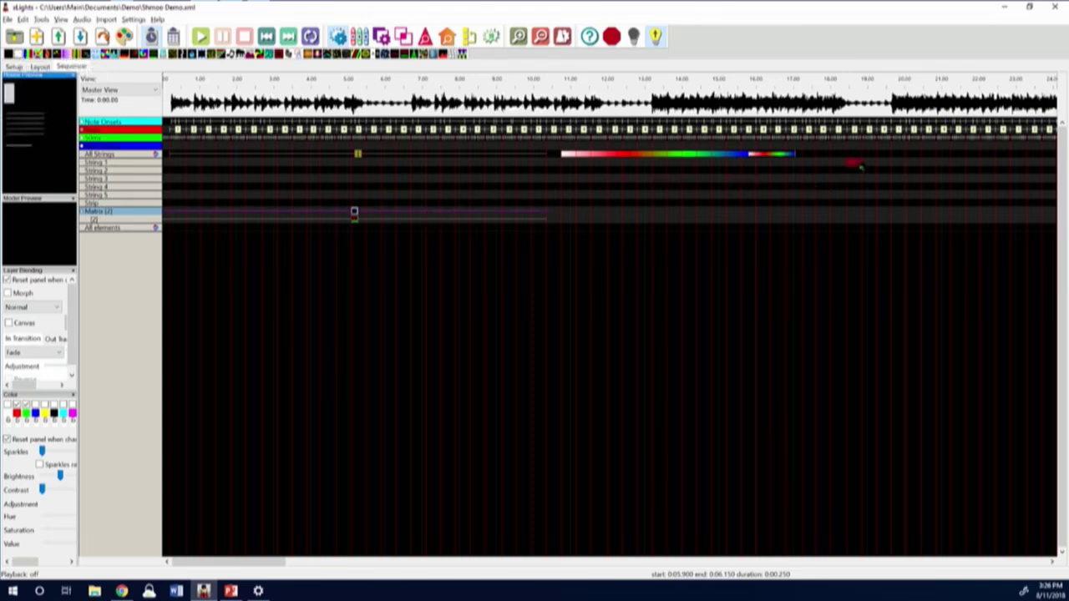
Place a DMX effect on the String 1 row at 0:18.450 and stretch its end to 0:21.650
left_click_drag(854, 157, 856, 157)
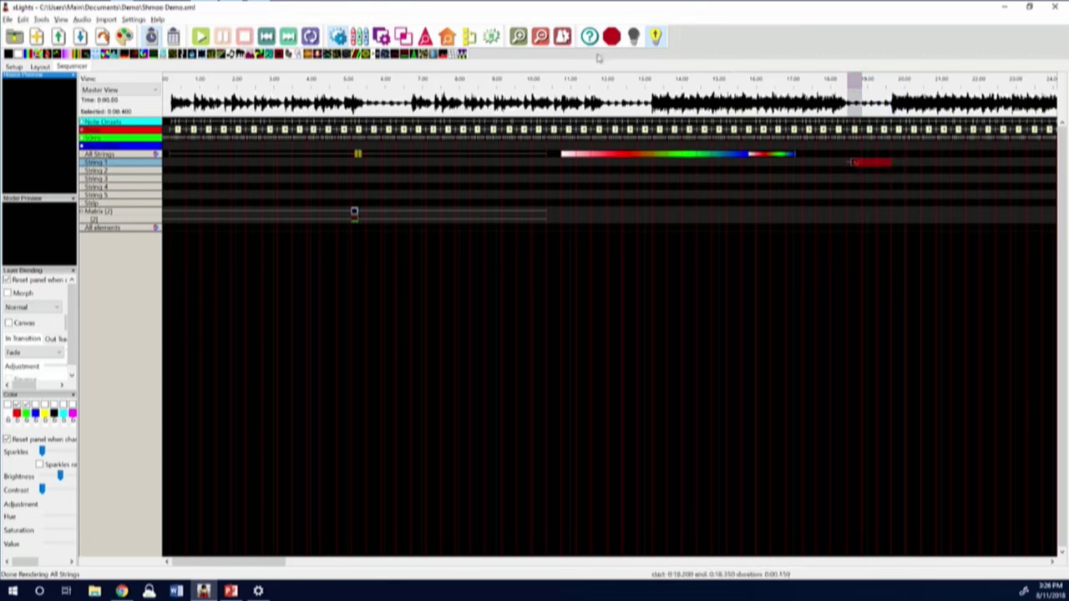
left_click(655, 36)
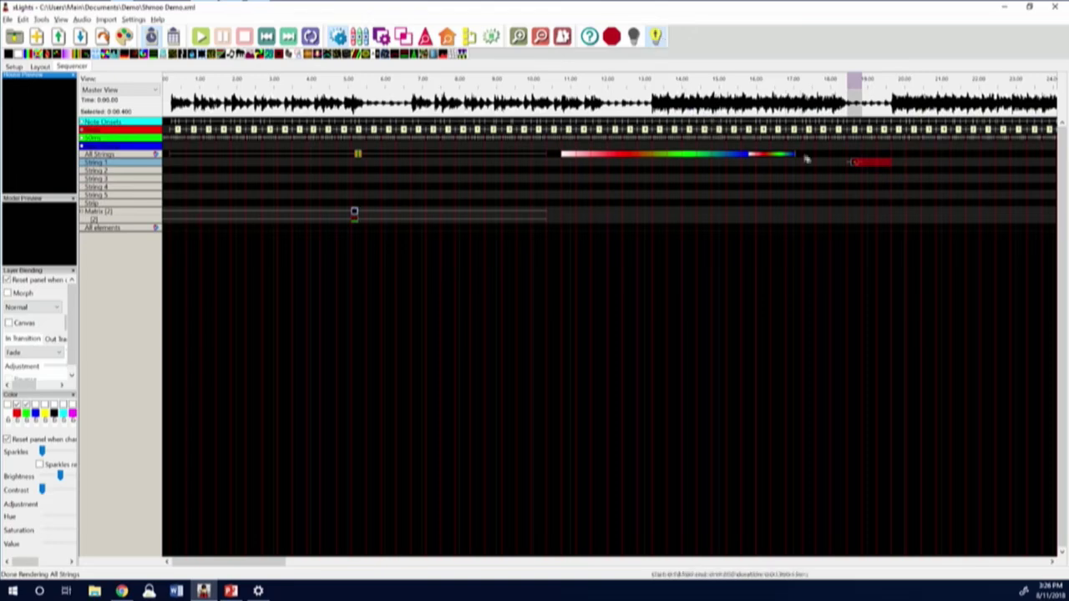
left_click(860, 161)
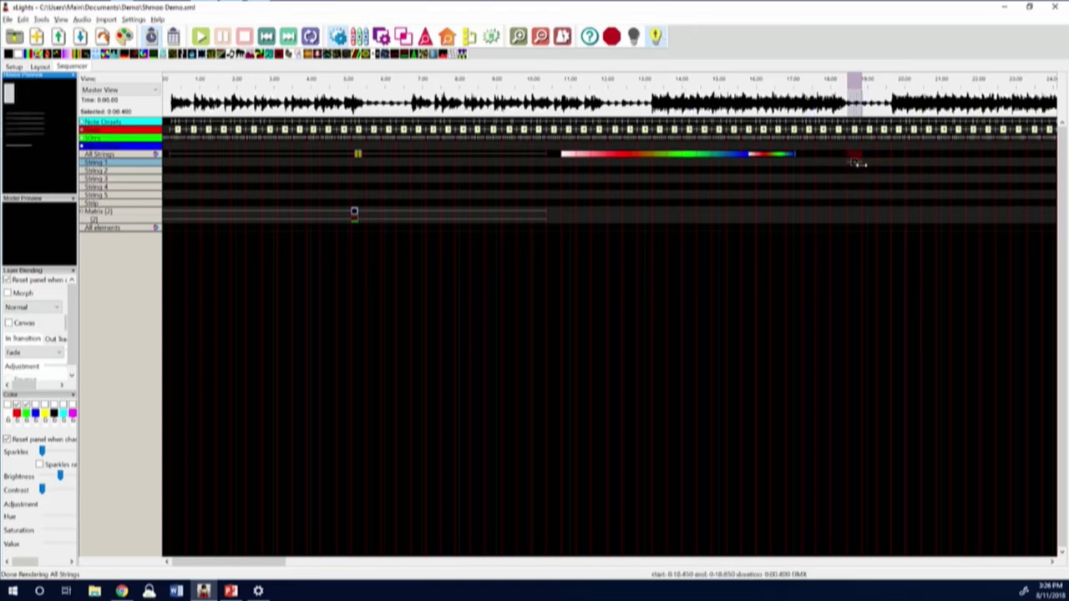
mouse_move(861, 163)
left_mouse_down()
mouse_move(965, 164)
mouse_move(900, 163)
left_mouse_up()
Move the DMX effect from the String 1 row down to String 2
left_click(905, 167)
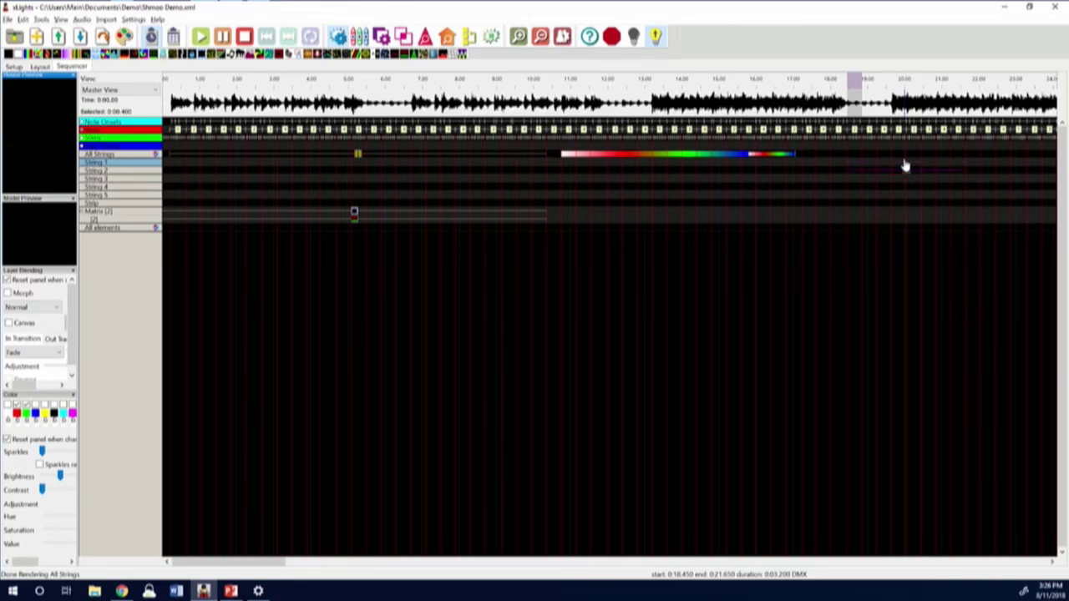
left_click(906, 170)
left_click(906, 171)
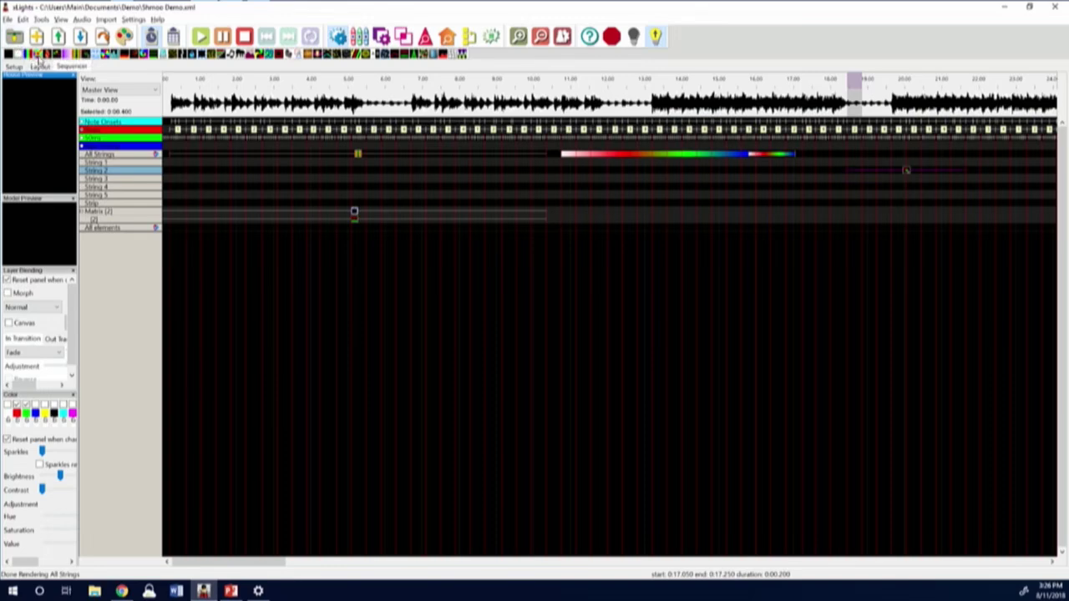
Add an effect to the All Strings row from about 0:22 to 0:24
left_click_drag(38, 55, 1053, 158)
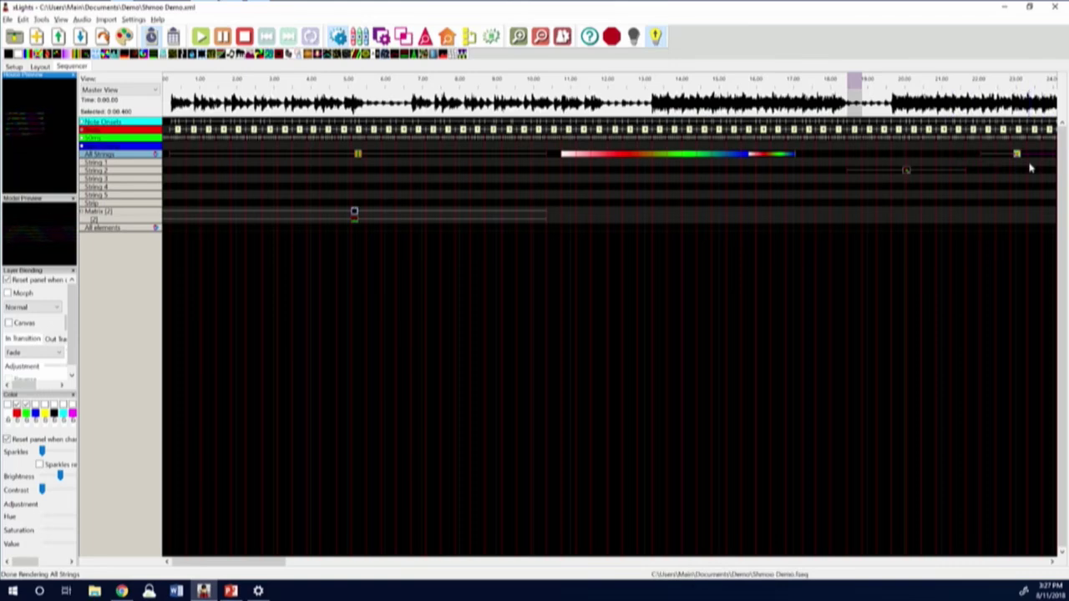
left_click(1019, 157)
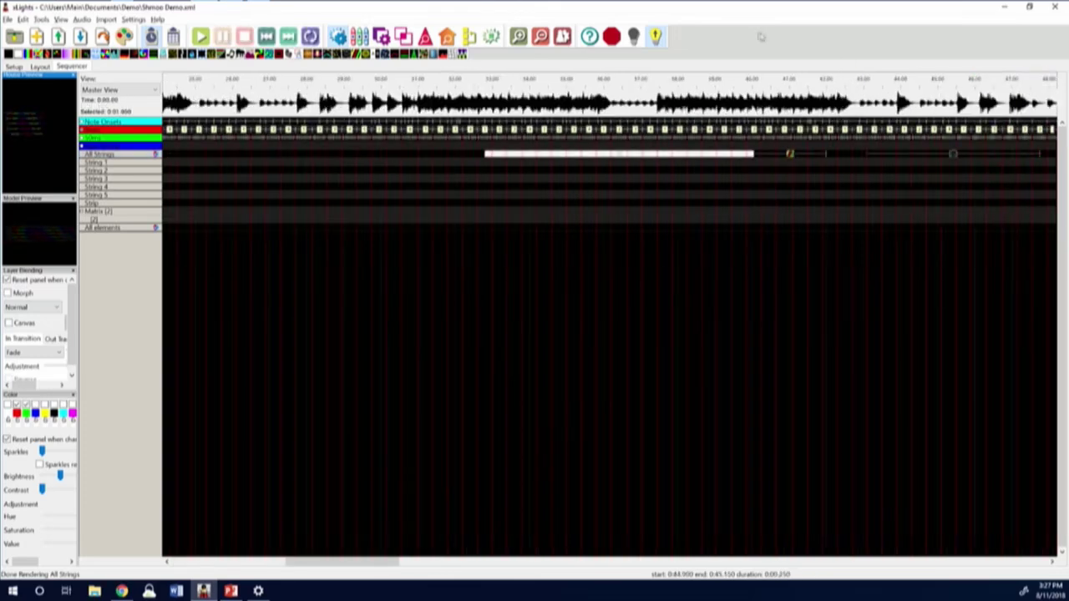
Move the SingleStrand effect that starts at 0:43.100 from the All Strings row down to String 2
left_click(894, 161)
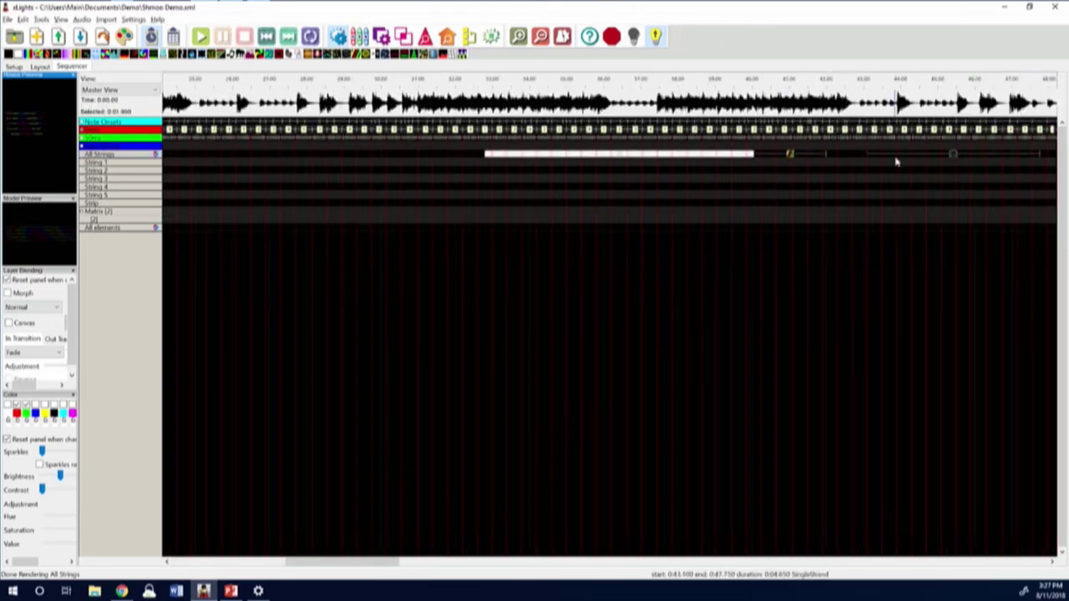
left_click(953, 157)
key("Down")
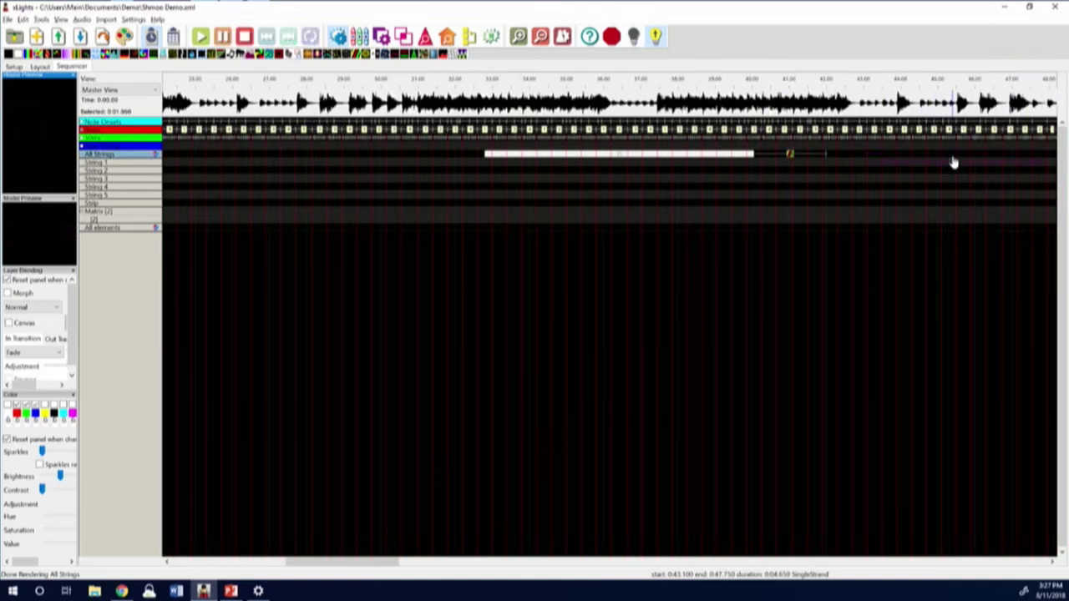
key("Down")
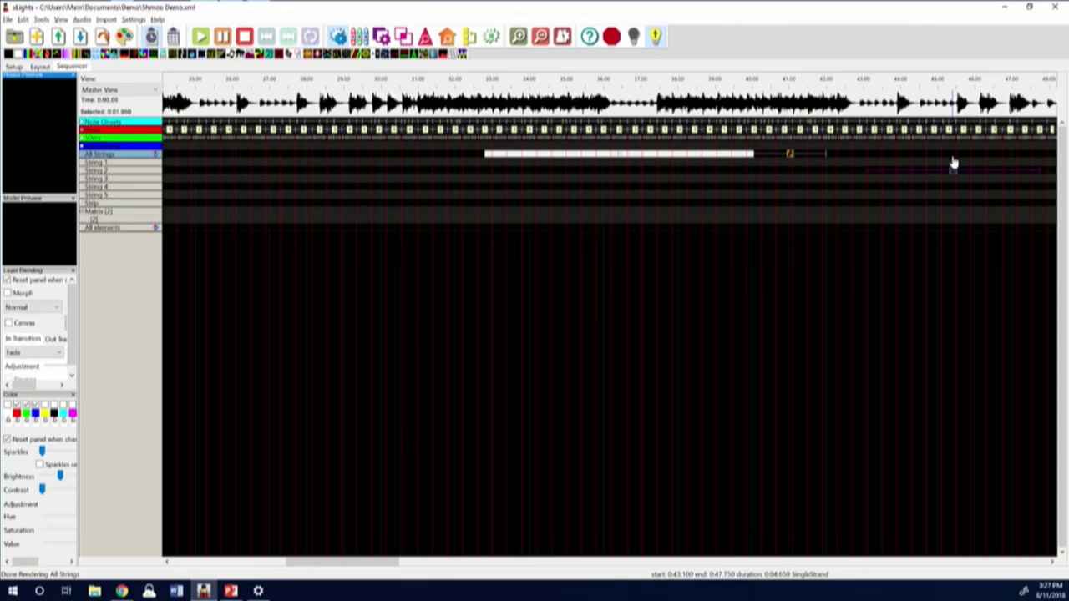